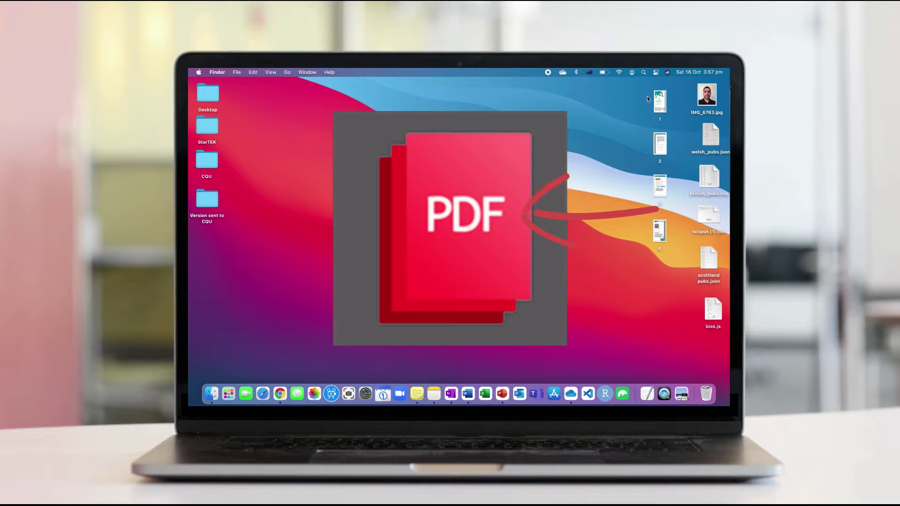
Select the brochure images, then launch Word and create a new blank document beside them
{"action": "left_click_drag", "start_coordinate": [647, 90], "coordinate": [681, 257]}
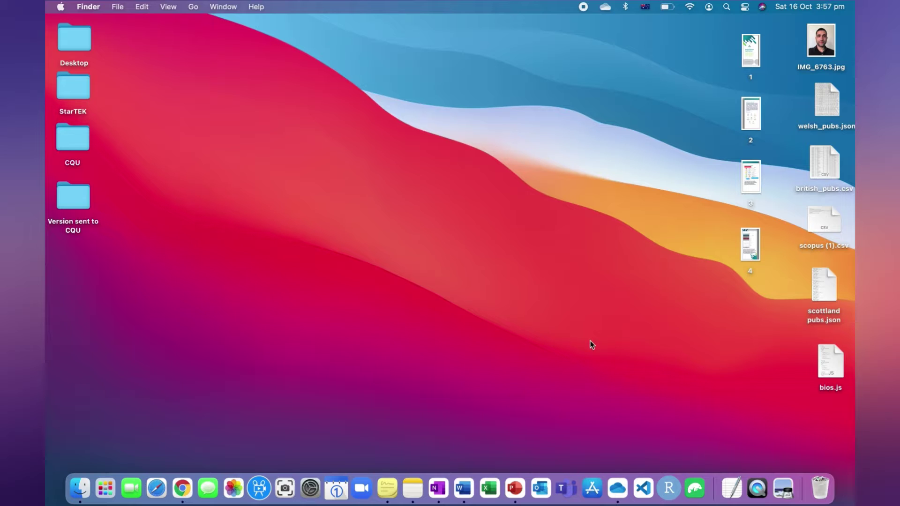
{"action": "left_click", "coordinate": [464, 488]}
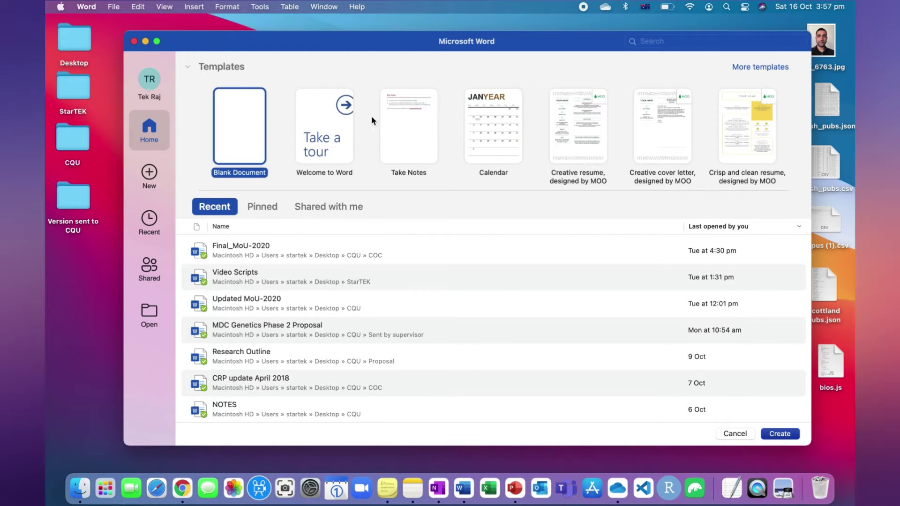
{"action": "left_click", "coordinate": [774, 435]}
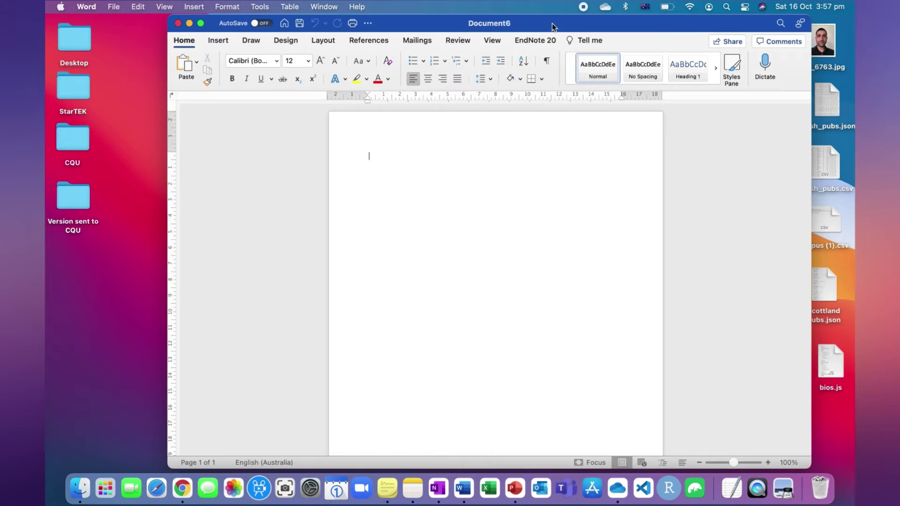
{"action": "left_click_drag", "start_coordinate": [557, 24], "coordinate": [439, 23]}
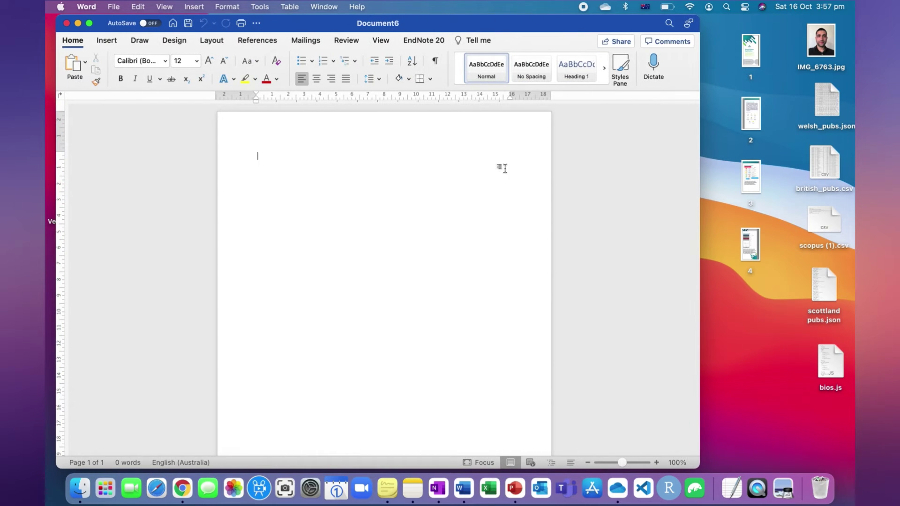
{"action": "left_click", "coordinate": [751, 50]}
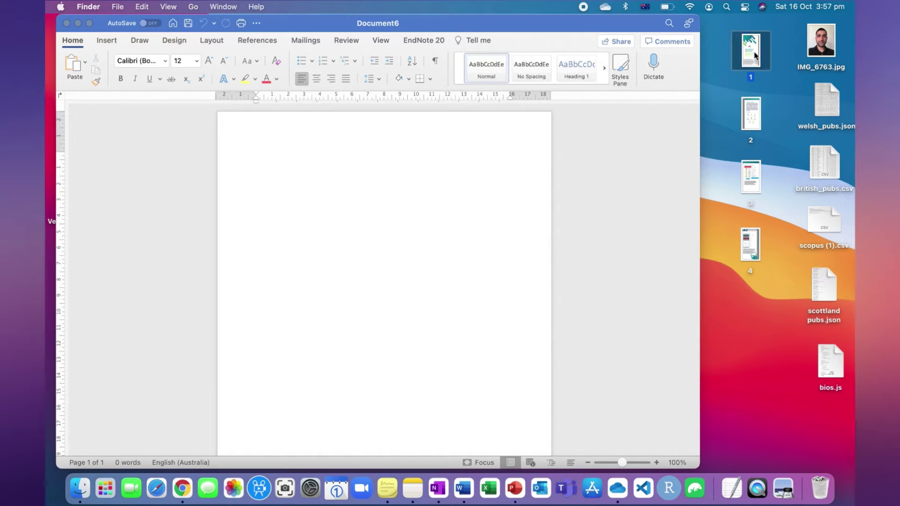
{"action": "left_click", "coordinate": [457, 219]}
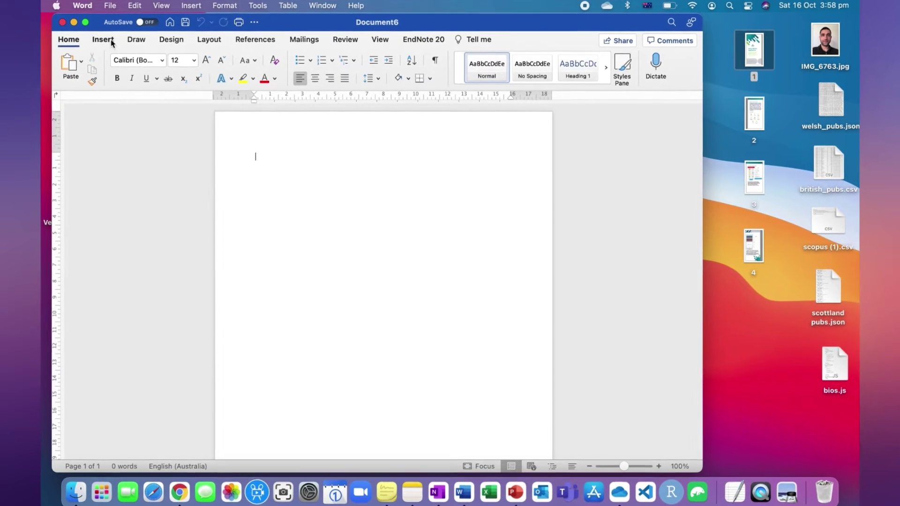
Check the Insert tab's Pictures options and dismiss them without adding anything
{"action": "left_click", "coordinate": [104, 40]}
{"action": "left_click", "coordinate": [161, 64]}
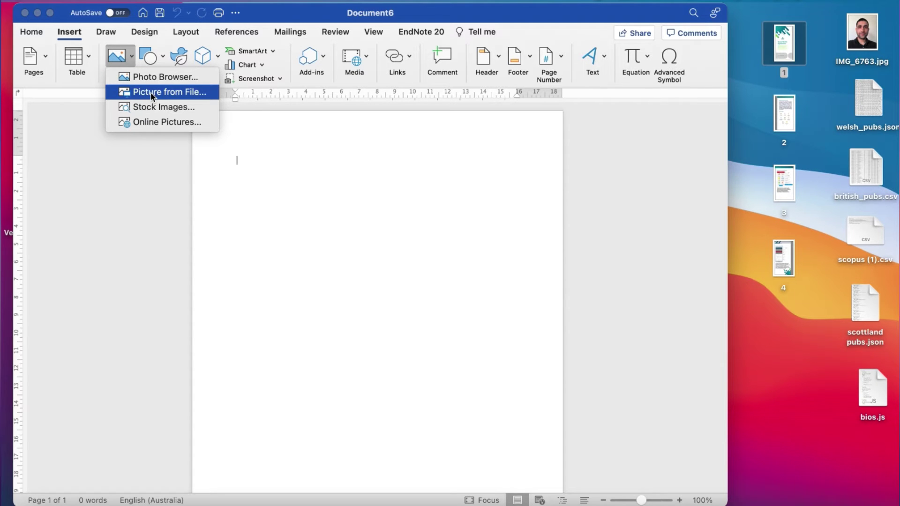
{"action": "left_click", "coordinate": [464, 117]}
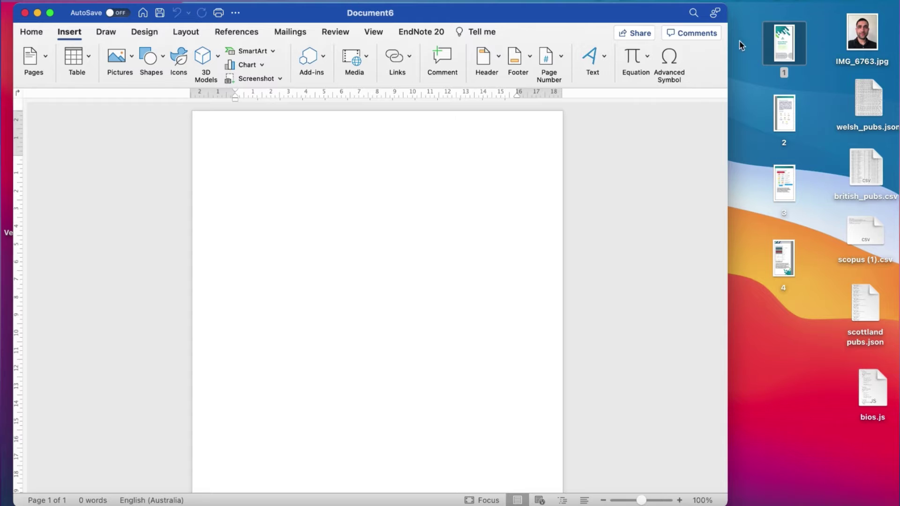
Drop the Grace Mobile Application cover image onto the page and centre it
{"action": "left_click_drag", "start_coordinate": [769, 45], "coordinate": [424, 221]}
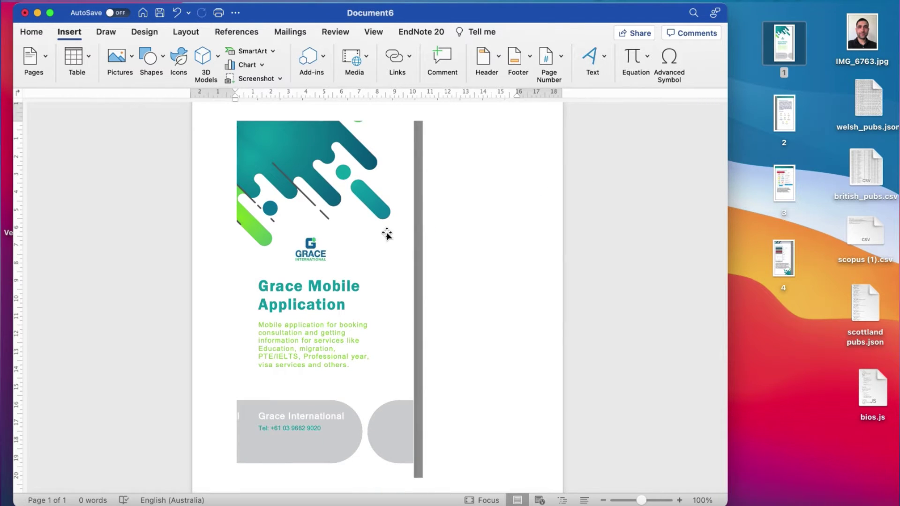
{"action": "scroll", "coordinate": [387, 233], "scroll_direction": "up", "scroll_amount": 2}
{"action": "scroll", "coordinate": [387, 233], "scroll_direction": "down", "scroll_amount": 3}
{"action": "scroll", "coordinate": [387, 233], "scroll_direction": "up", "scroll_amount": 4}
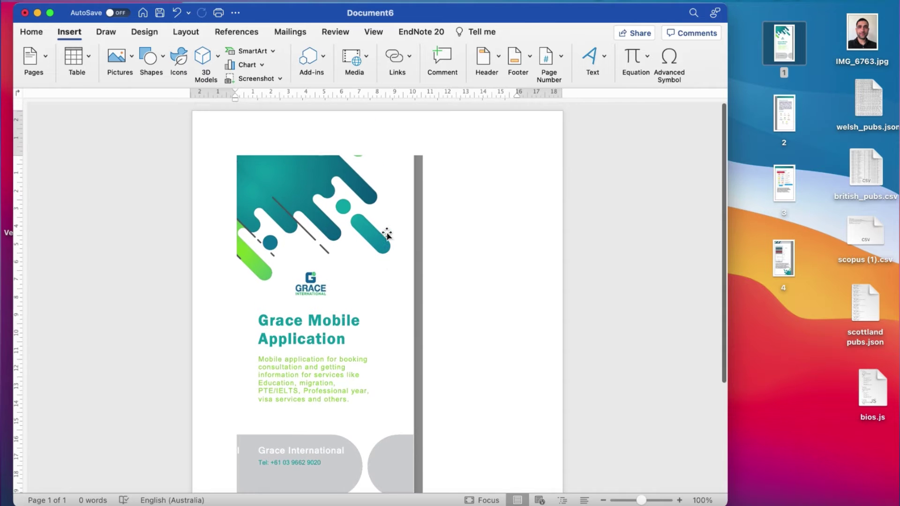
{"action": "left_click", "coordinate": [354, 255]}
{"action": "scroll", "coordinate": [353, 255], "scroll_direction": "down", "scroll_amount": 1}
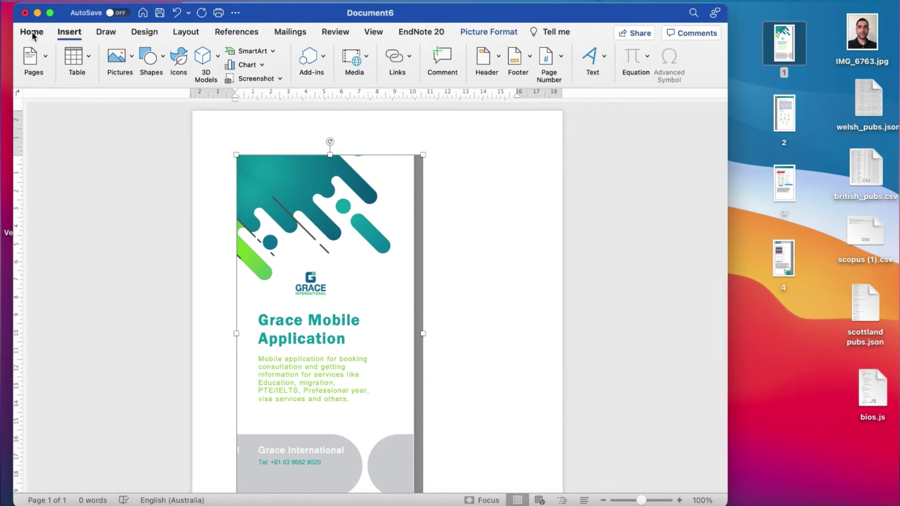
{"action": "left_click", "coordinate": [32, 31]}
{"action": "left_click", "coordinate": [302, 74]}
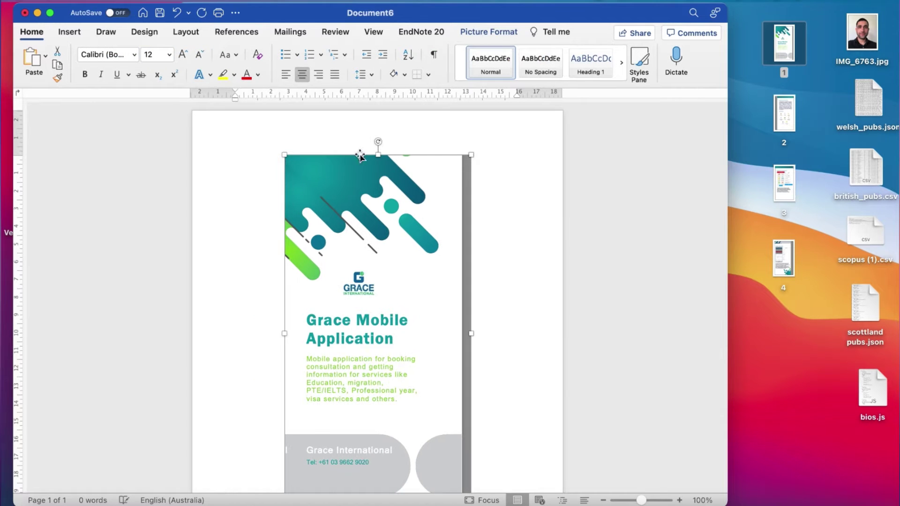
Enlarge the cover image from its corner and crop a strip off its bottom
{"action": "scroll", "coordinate": [417, 257], "scroll_direction": "down", "scroll_amount": 5}
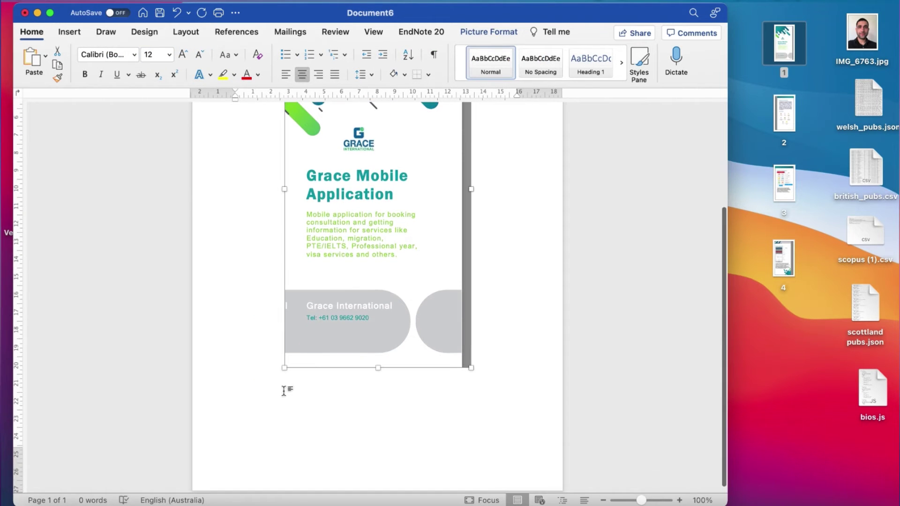
{"action": "left_click_drag", "start_coordinate": [283, 368], "coordinate": [237, 459]}
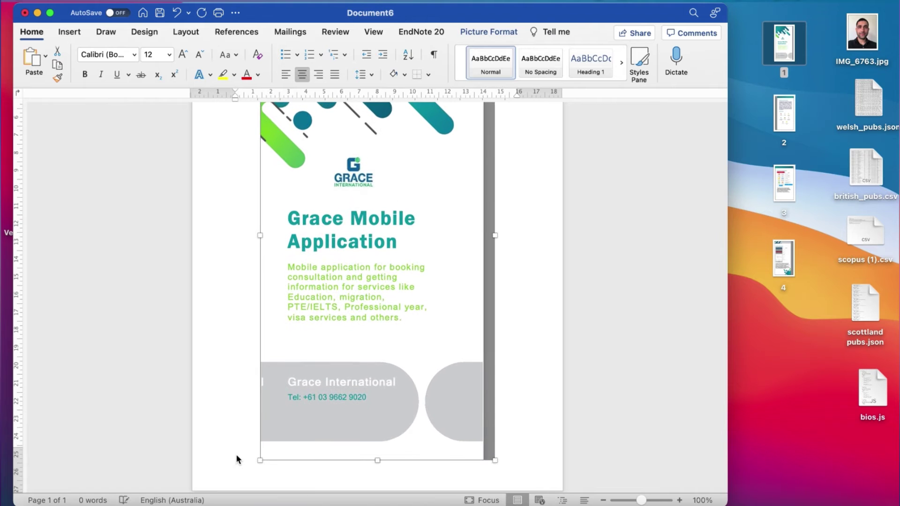
{"action": "right_click", "coordinate": [365, 318]}
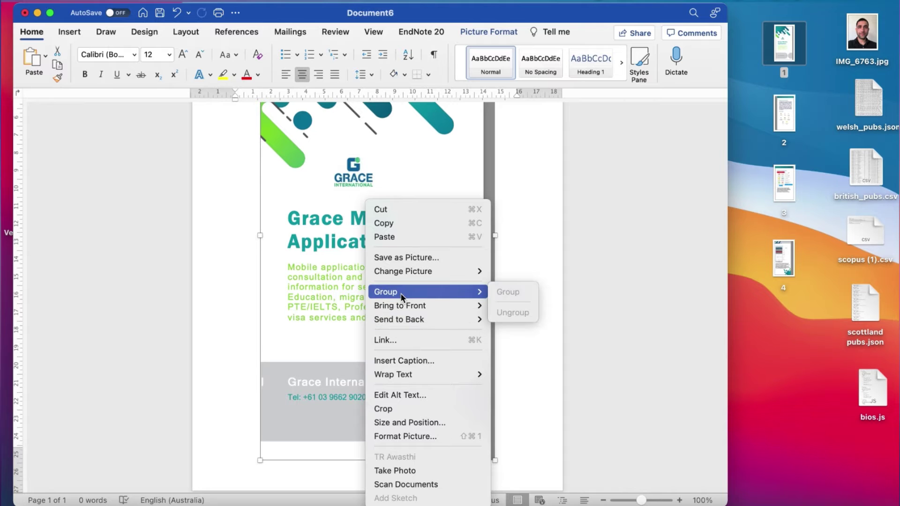
{"action": "left_click", "coordinate": [392, 408]}
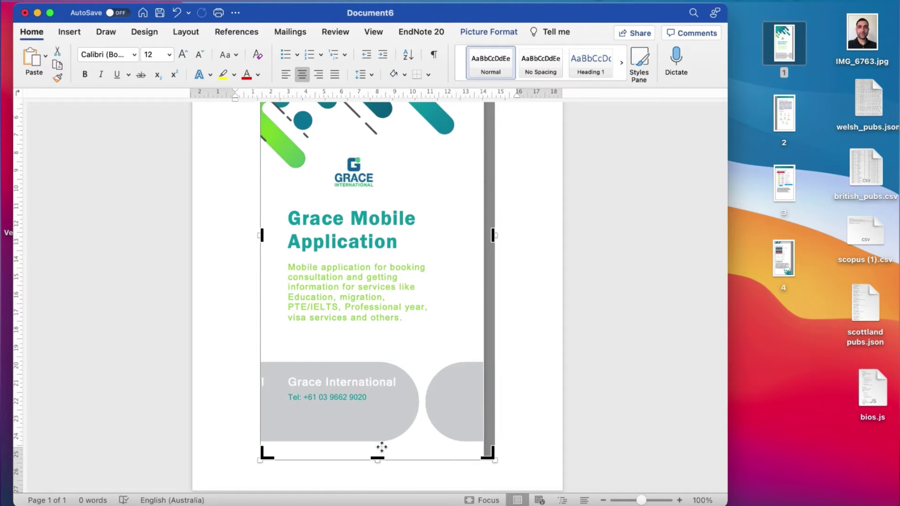
{"action": "left_click_drag", "start_coordinate": [378, 459], "coordinate": [378, 438]}
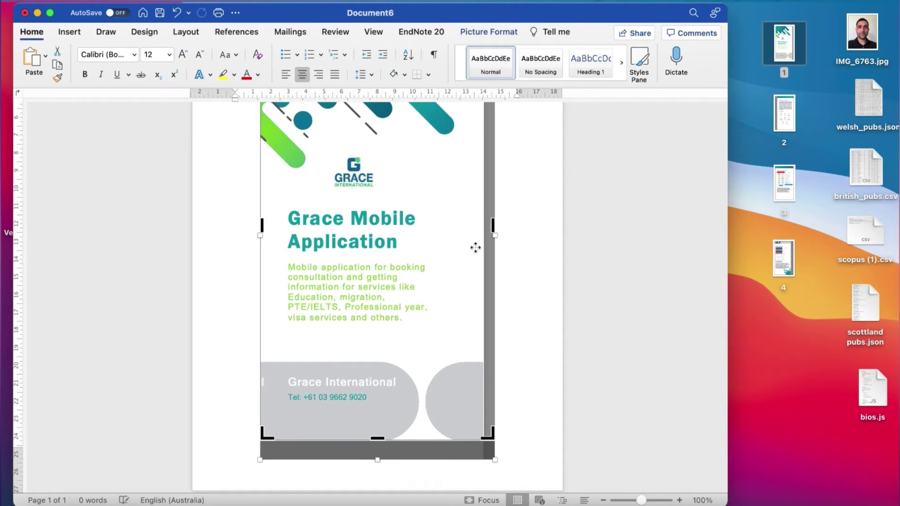
{"action": "scroll", "coordinate": [492, 226], "scroll_direction": "up", "scroll_amount": 3}
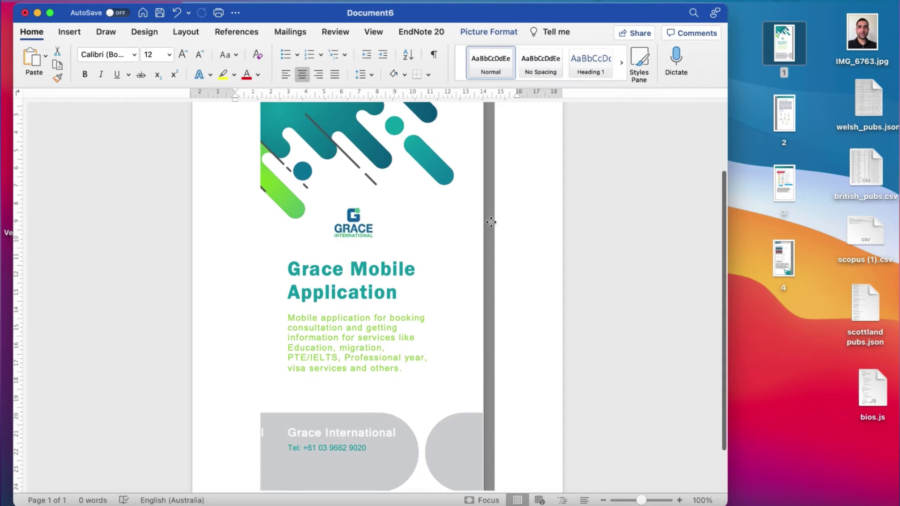
{"action": "left_click", "coordinate": [523, 226]}
{"action": "scroll", "coordinate": [406, 286], "scroll_direction": "down", "scroll_amount": 3}
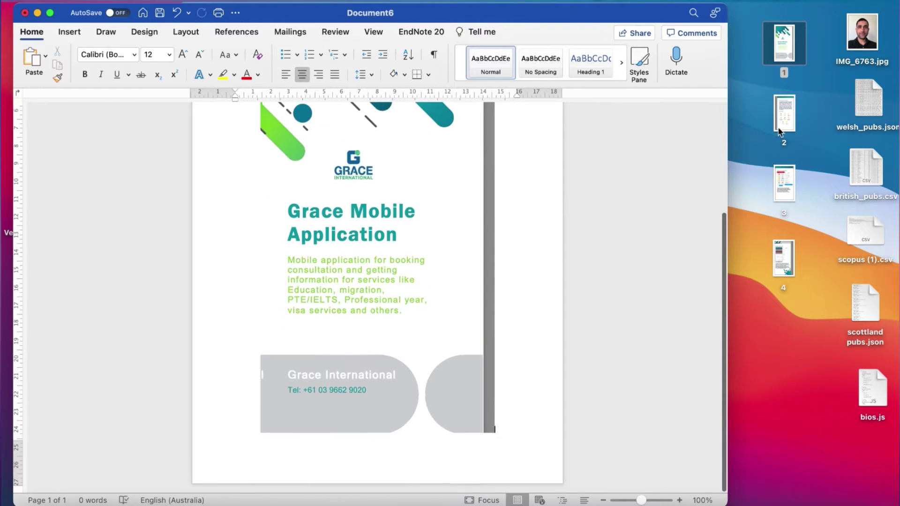
{"action": "left_click", "coordinate": [785, 113]}
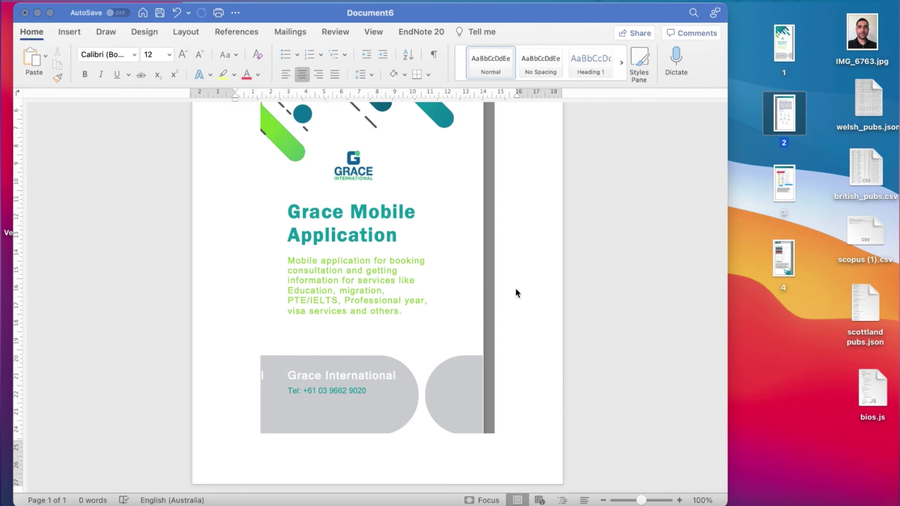
{"action": "left_click", "coordinate": [509, 405]}
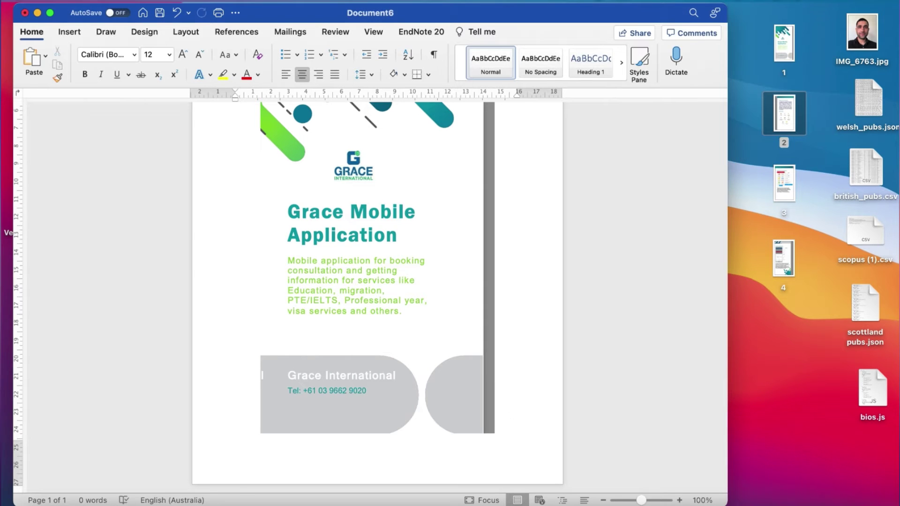
{"action": "key", "text": "super+Return"}
{"action": "key", "text": "super+v"}
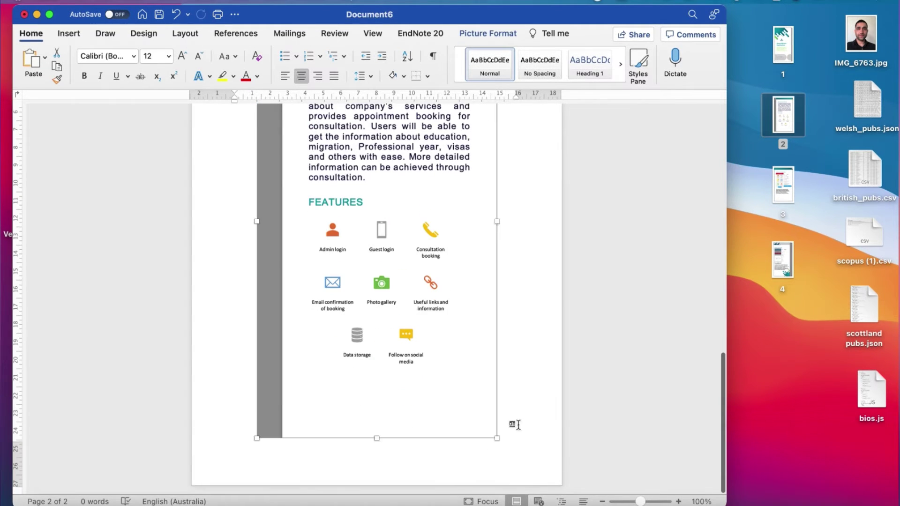
{"action": "key", "text": "super+Return"}
{"action": "key", "text": "super+v"}
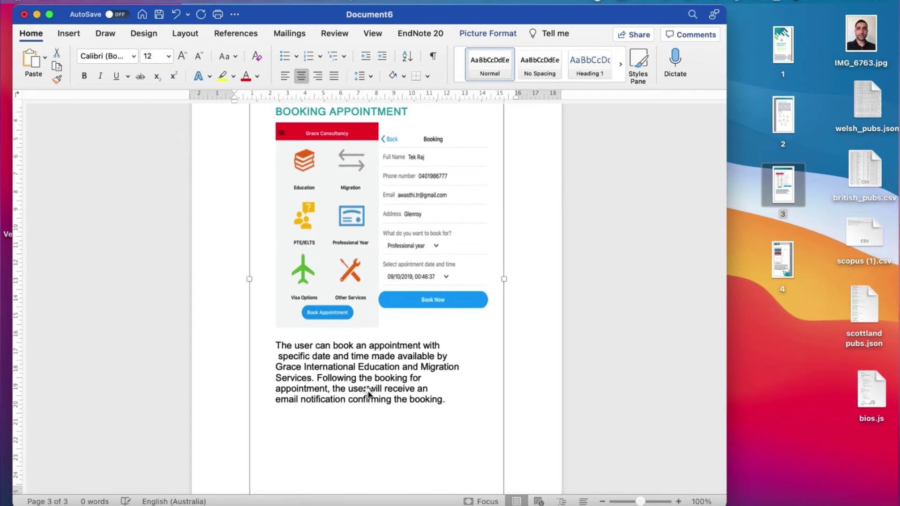
{"action": "key", "text": "super+Return"}
{"action": "left_click_drag", "start_coordinate": [782, 259], "coordinate": [436, 290]}
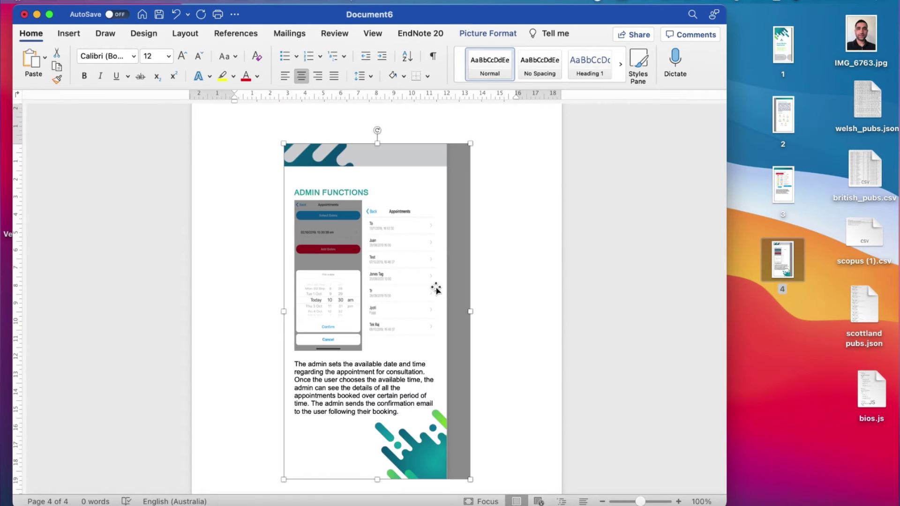
{"action": "scroll", "coordinate": [436, 289], "scroll_direction": "down", "scroll_amount": 5}
{"action": "left_click_drag", "start_coordinate": [283, 360], "coordinate": [243, 482]}
{"action": "left_click", "coordinate": [534, 343]}
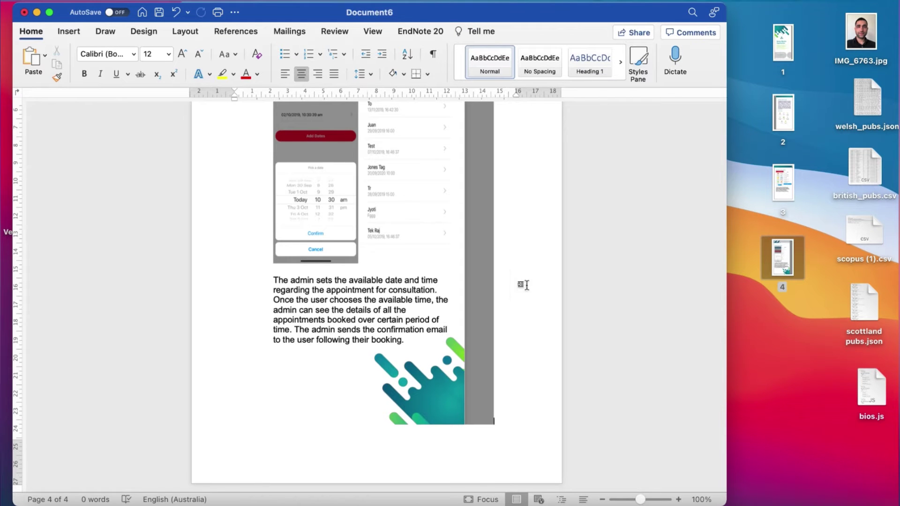
{"action": "scroll", "coordinate": [519, 258], "scroll_direction": "up", "scroll_amount": 15}
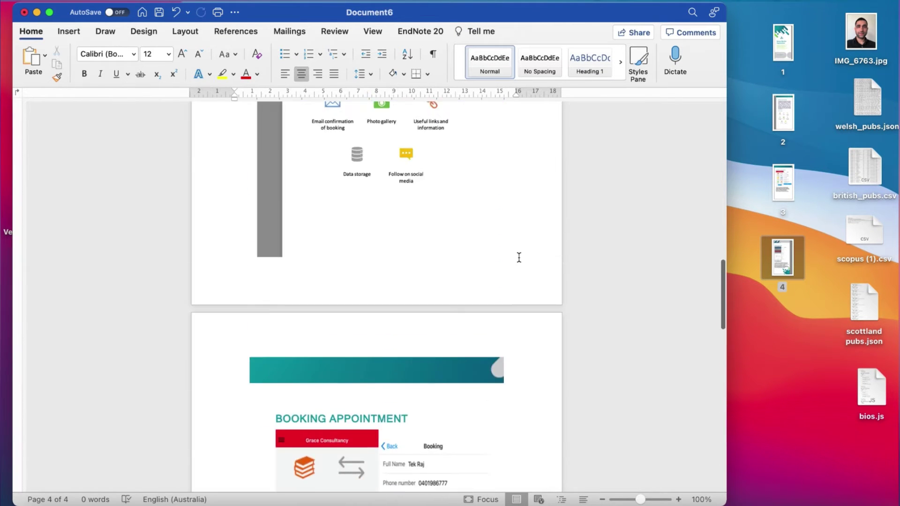
{"action": "scroll", "coordinate": [519, 258], "scroll_direction": "up", "scroll_amount": 20}
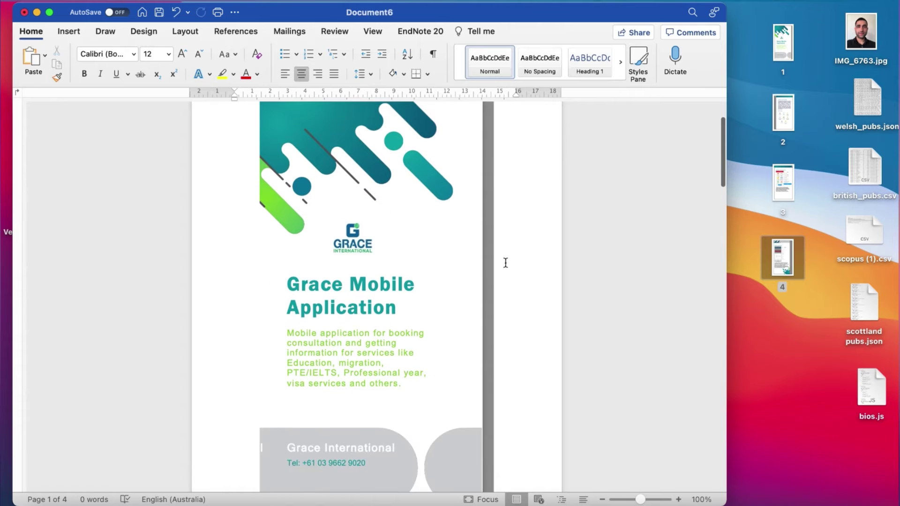
{"action": "scroll", "coordinate": [394, 334], "scroll_direction": "down", "scroll_amount": 10}
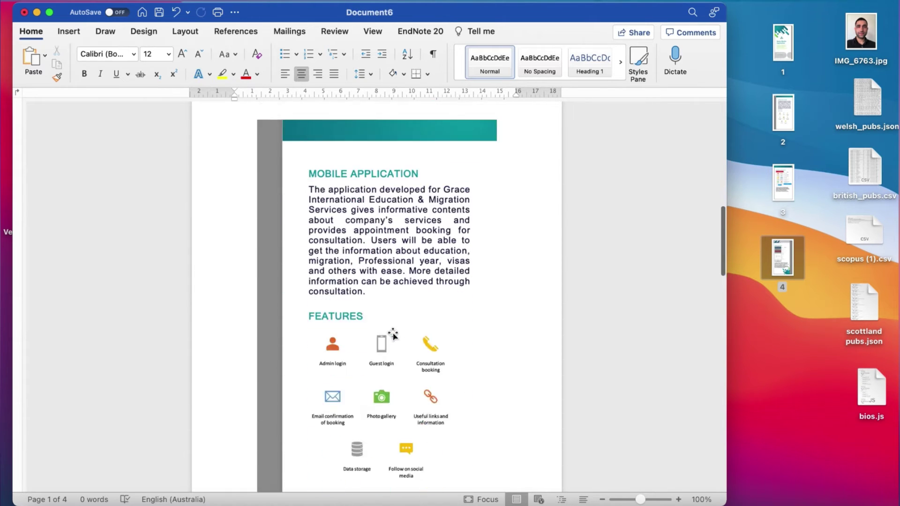
{"action": "scroll", "coordinate": [394, 335], "scroll_direction": "down", "scroll_amount": 12}
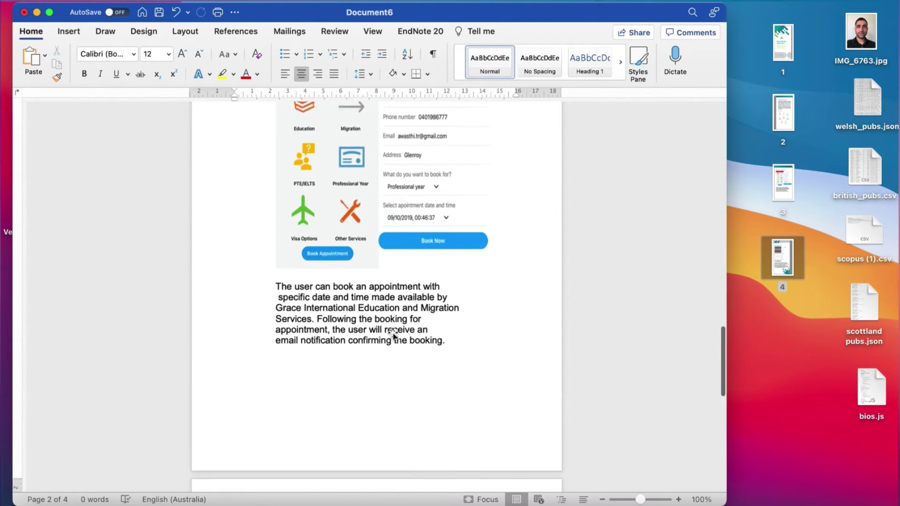
{"action": "scroll", "coordinate": [394, 335], "scroll_direction": "down", "scroll_amount": 10}
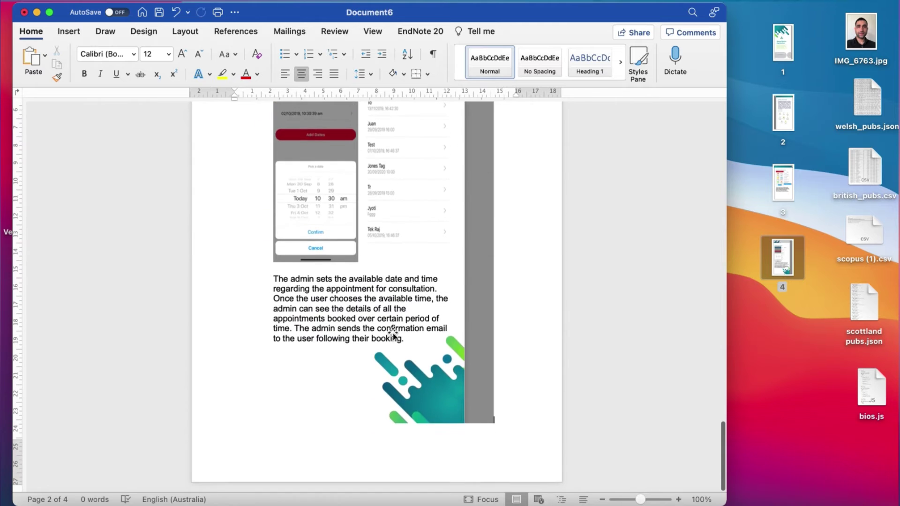
{"action": "scroll", "coordinate": [394, 335], "scroll_direction": "up", "scroll_amount": 20}
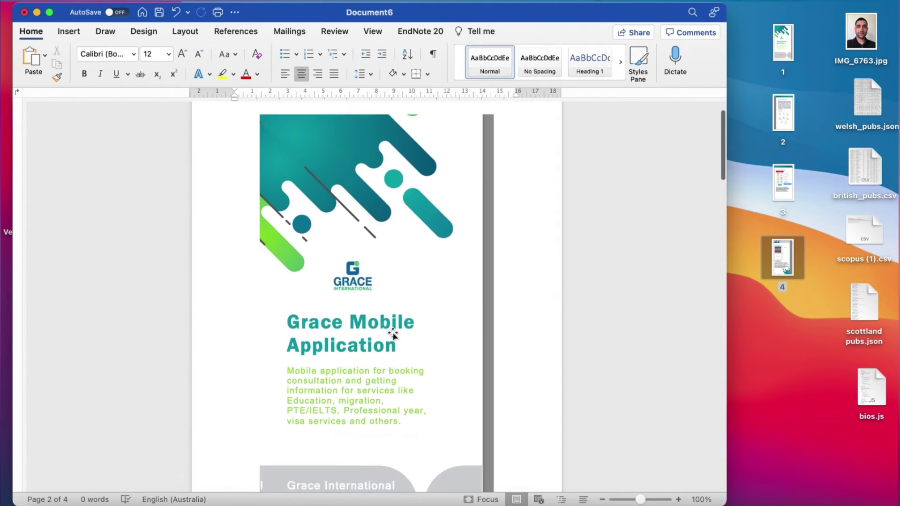
{"action": "scroll", "coordinate": [392, 334], "scroll_direction": "up", "scroll_amount": 2}
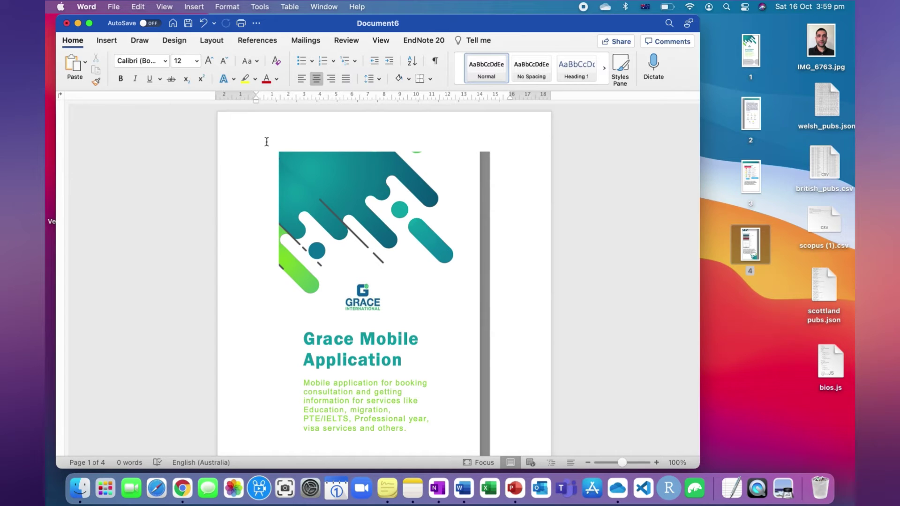
{"action": "left_click", "coordinate": [113, 7]}
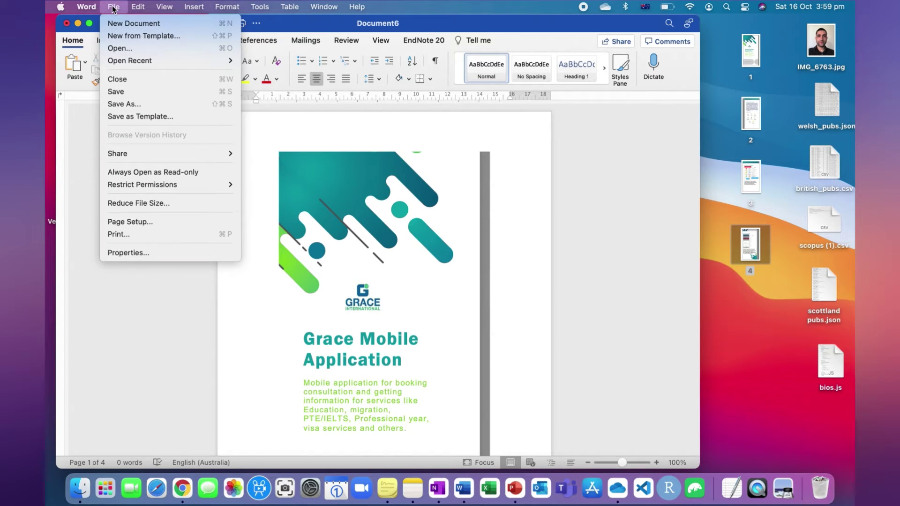
Start Save As for Doc6 and choose PDF from the File Format list
{"action": "left_click", "coordinate": [133, 104]}
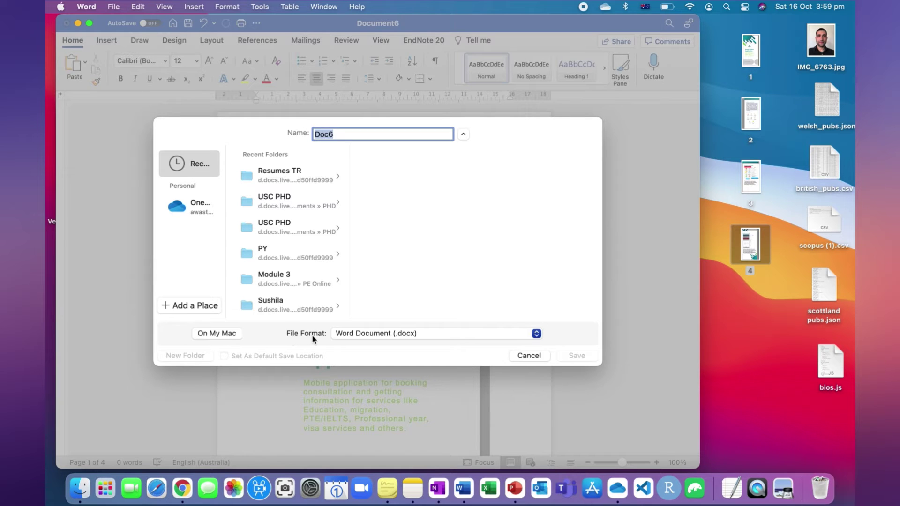
{"action": "left_click", "coordinate": [536, 334]}
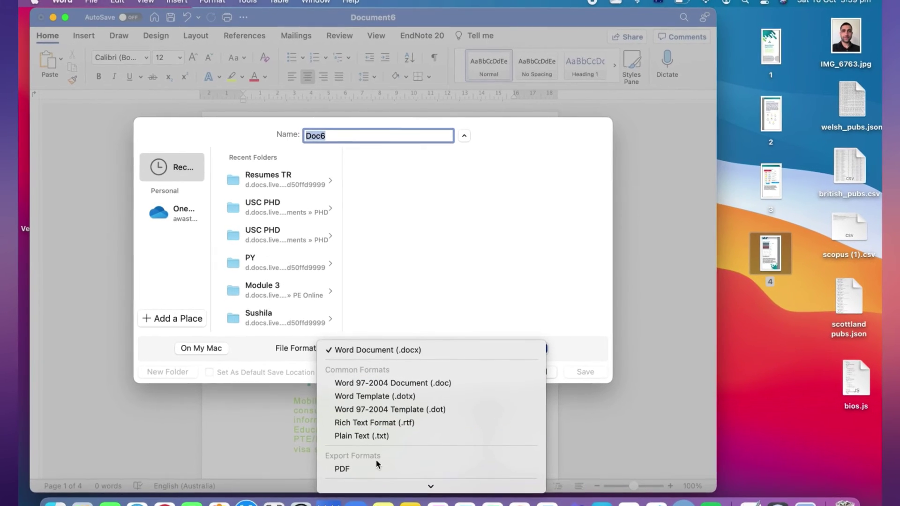
{"action": "scroll", "coordinate": [359, 473], "scroll_direction": "down", "scroll_amount": 3}
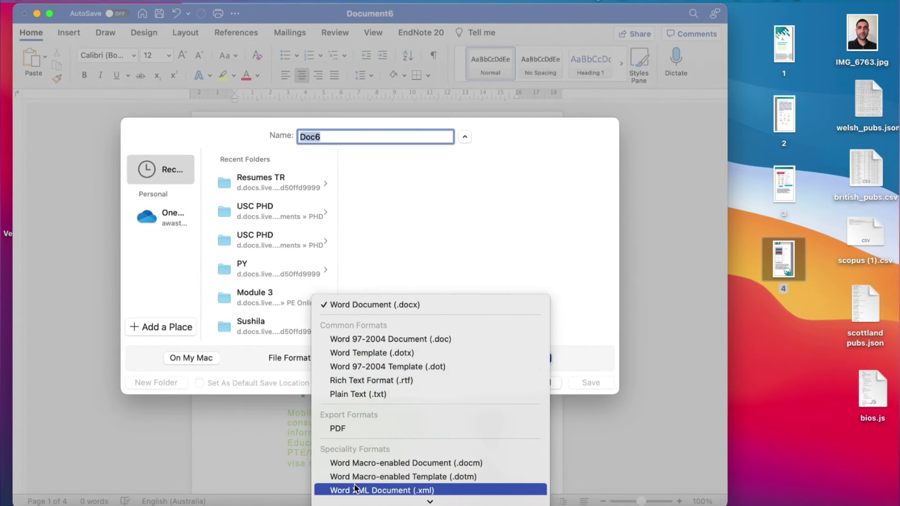
{"action": "scroll", "coordinate": [355, 489], "scroll_direction": "down", "scroll_amount": 2}
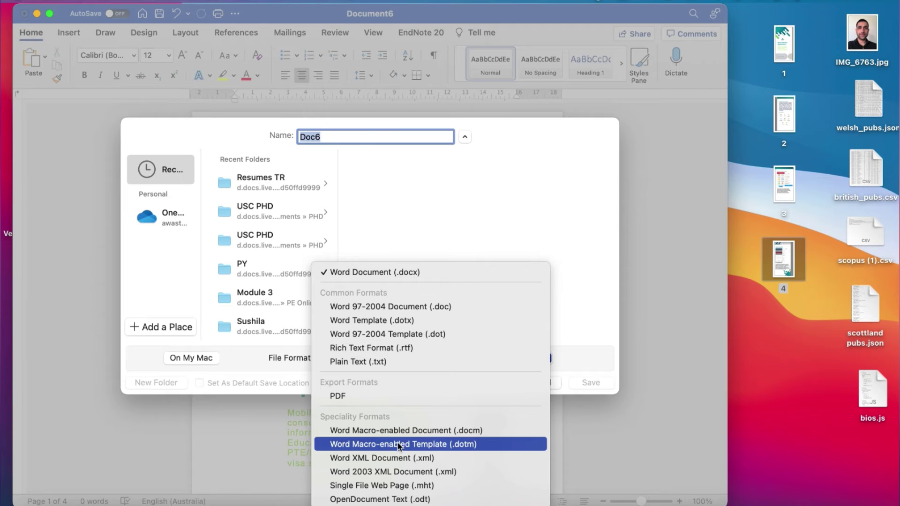
{"action": "left_click", "coordinate": [357, 398]}
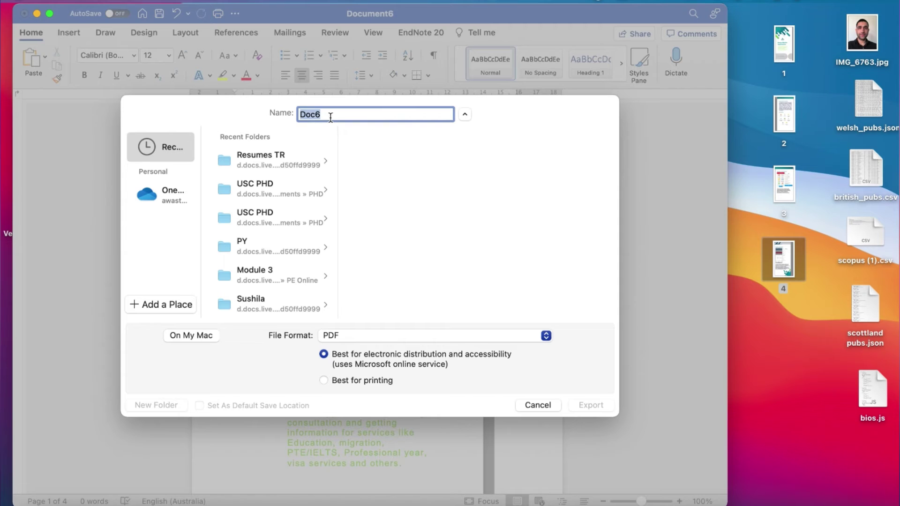
Name the file pdf, save location Desktop on this Mac, and export pdf.pdf
{"action": "type", "text": "pdf"}
{"action": "scroll", "coordinate": [237, 275], "scroll_direction": "down", "scroll_amount": 3}
{"action": "scroll", "coordinate": [237, 275], "scroll_direction": "down", "scroll_amount": 5}
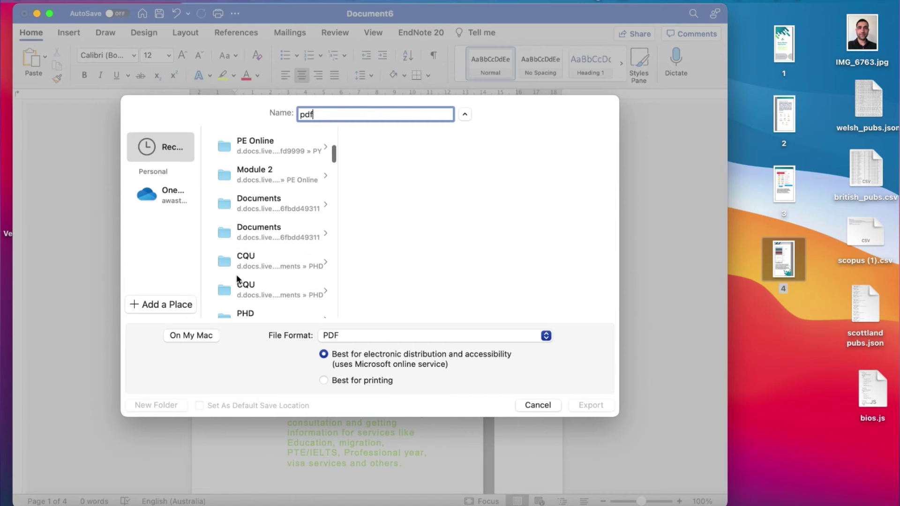
{"action": "left_click", "coordinate": [201, 335]}
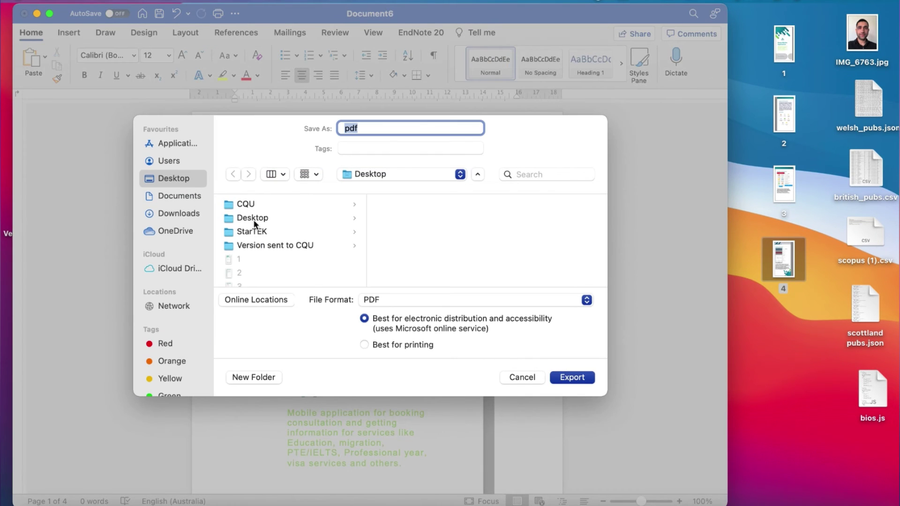
{"action": "left_click", "coordinate": [248, 217]}
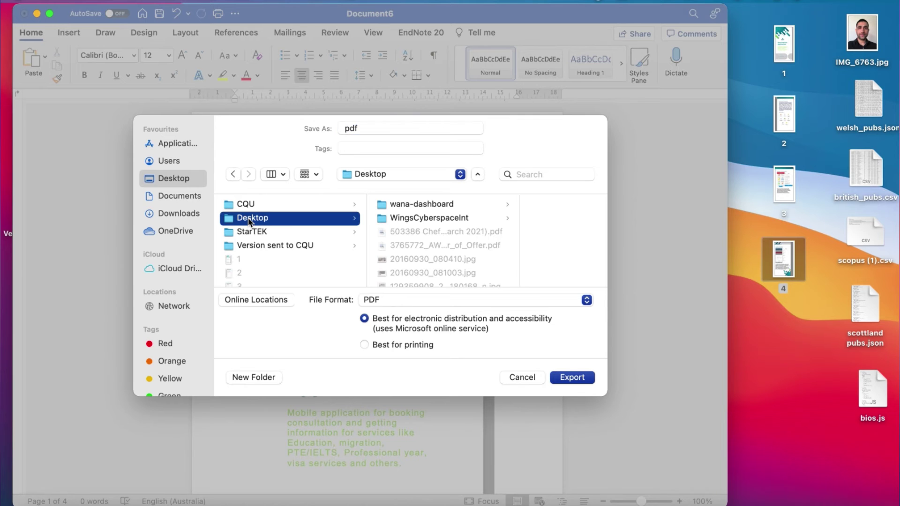
{"action": "left_click", "coordinate": [159, 178]}
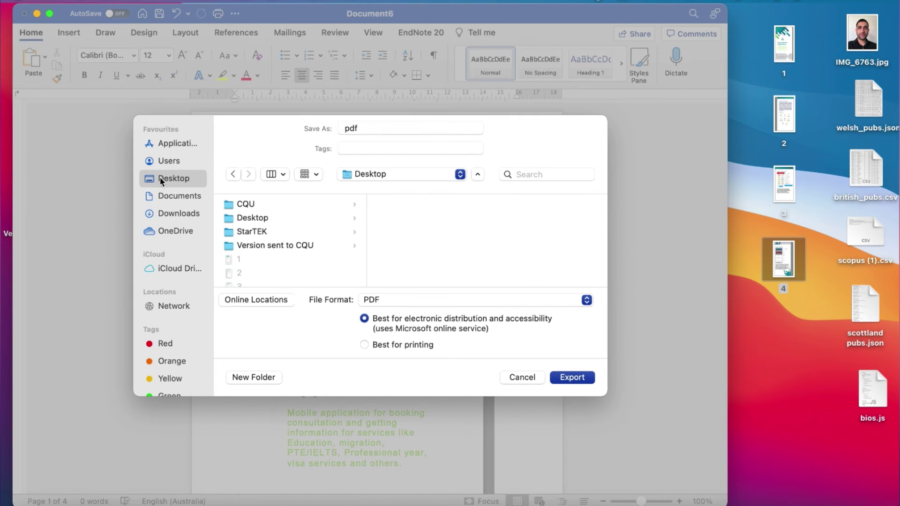
{"action": "left_click", "coordinate": [569, 379]}
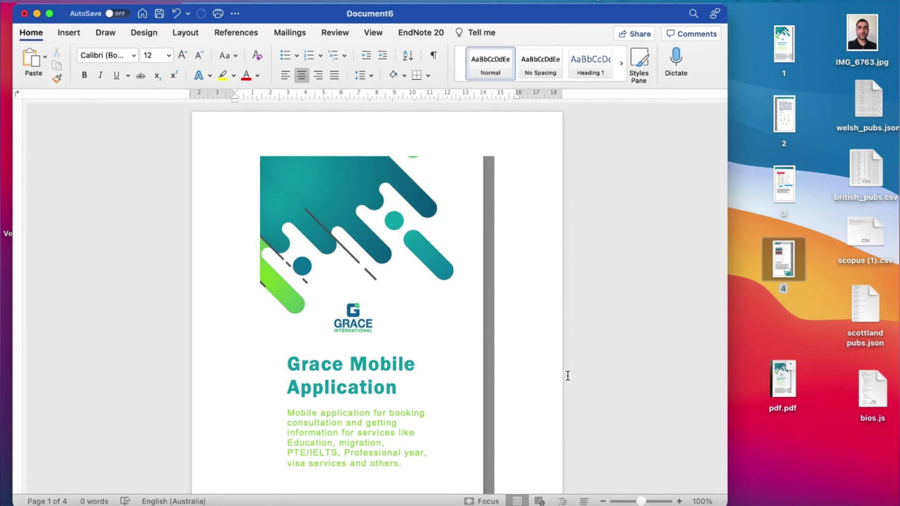
{"action": "scroll", "coordinate": [382, 347], "scroll_direction": "down", "scroll_amount": 1}
{"action": "scroll", "coordinate": [381, 347], "scroll_direction": "down", "scroll_amount": 5}
{"action": "scroll", "coordinate": [382, 299], "scroll_direction": "down", "scroll_amount": 20}
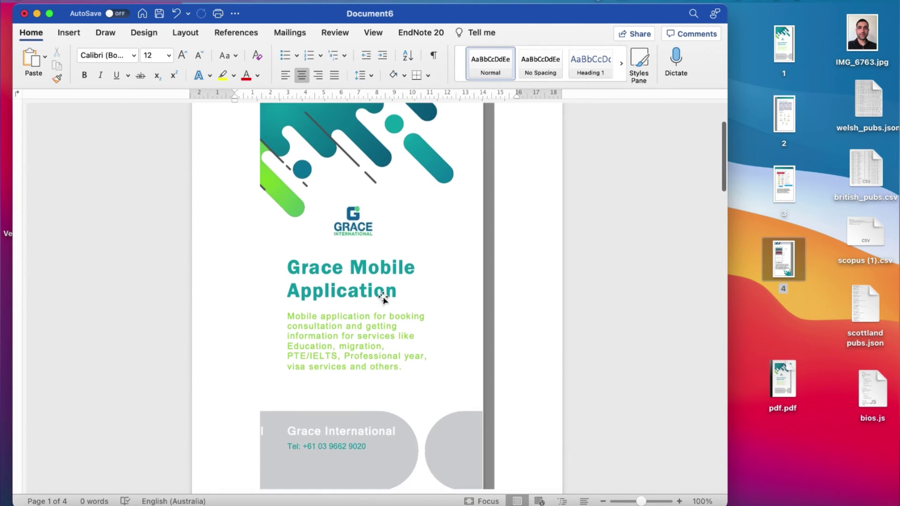
{"action": "scroll", "coordinate": [383, 299], "scroll_direction": "down", "scroll_amount": 10}
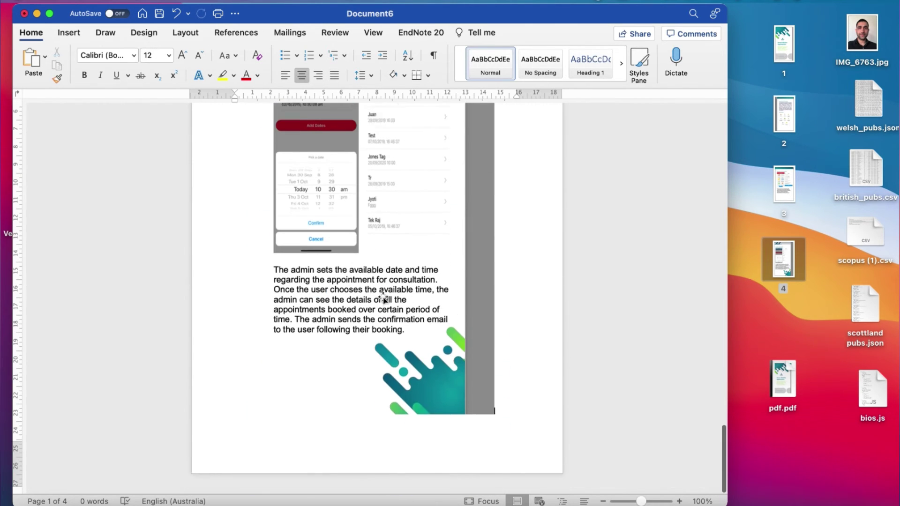
Minimise Word, keeping the brochure document open without saving
{"action": "left_click", "coordinate": [24, 14]}
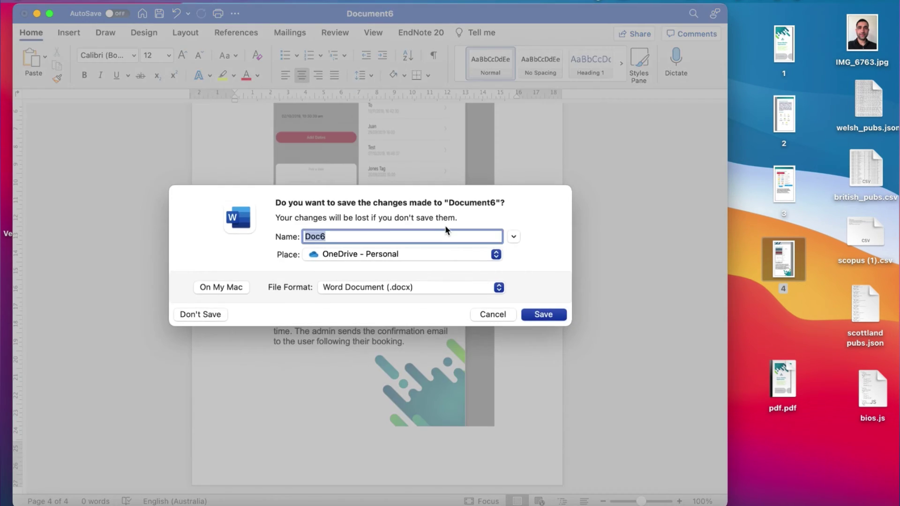
{"action": "left_click", "coordinate": [506, 318]}
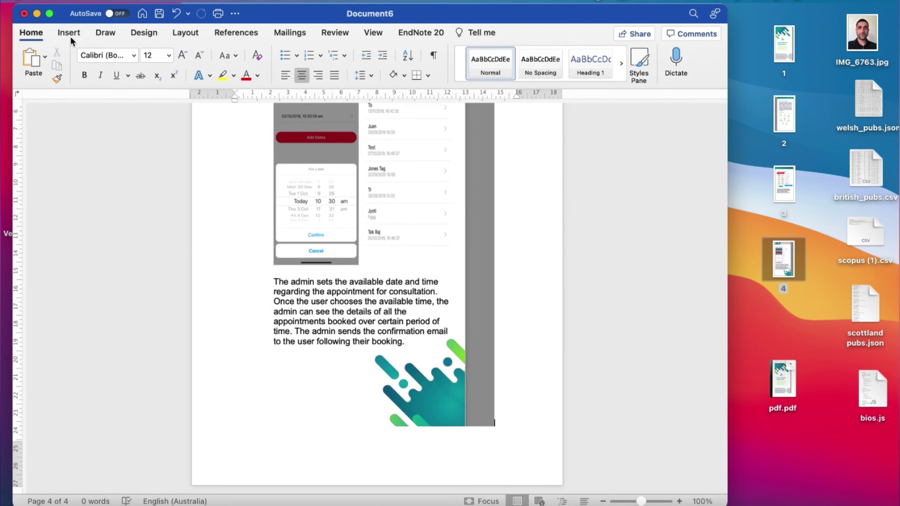
{"action": "left_click", "coordinate": [36, 14]}
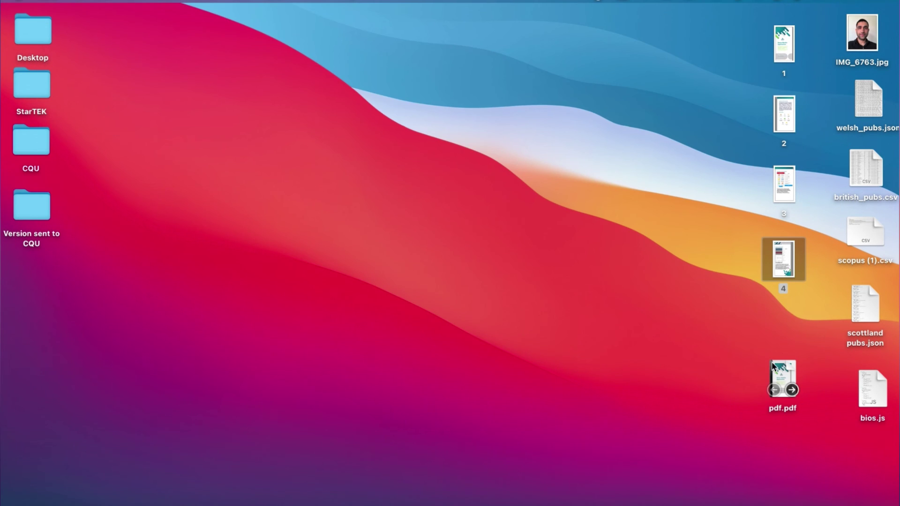
Move pdf.pdf to the top of the desktop and open it in Preview
{"action": "left_click_drag", "start_coordinate": [778, 375], "coordinate": [666, 87]}
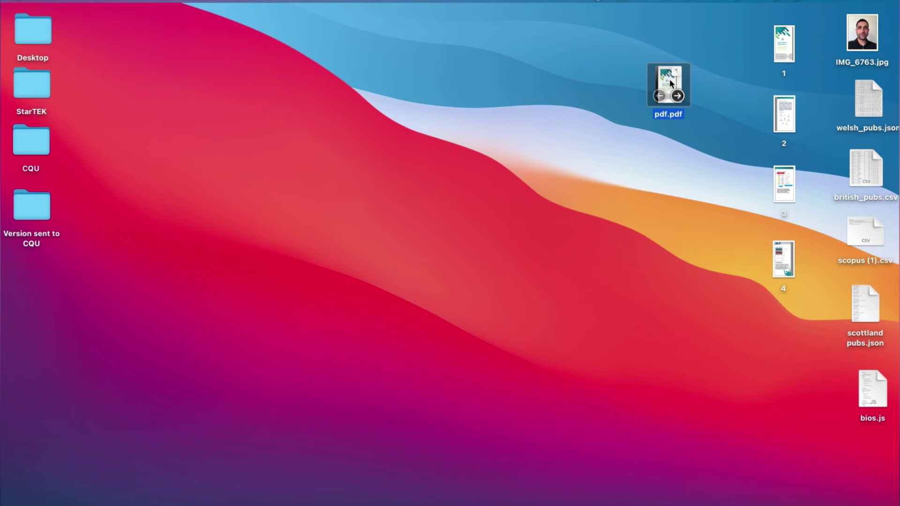
{"action": "mouse_move", "coordinate": [676, 80]}
{"action": "double_click", "coordinate": [668, 79]}
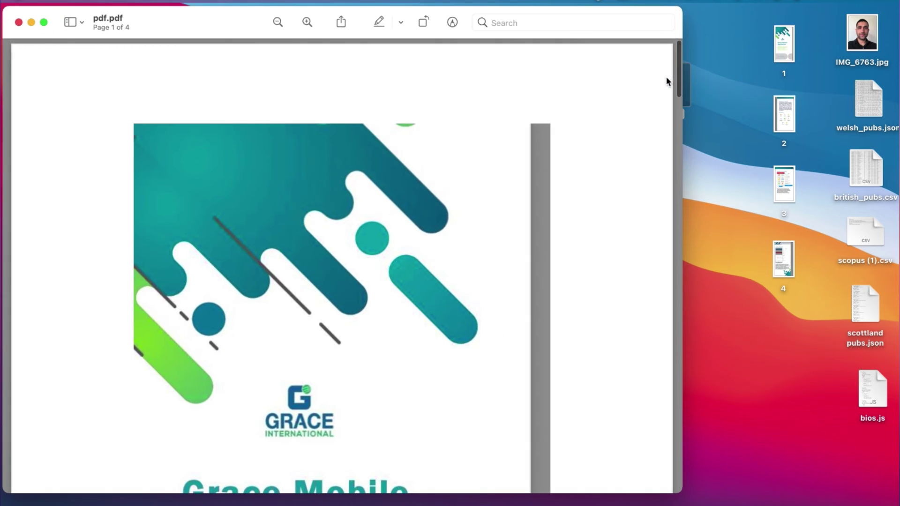
Scroll through all four pages of pdf.pdf in Preview and back up
{"action": "scroll", "coordinate": [439, 289], "scroll_direction": "down", "scroll_amount": 20}
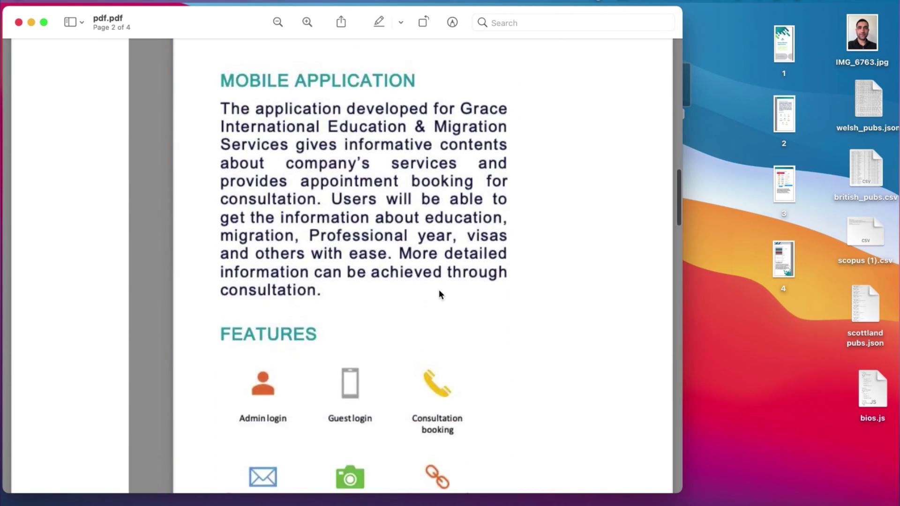
{"action": "scroll", "coordinate": [439, 289], "scroll_direction": "down", "scroll_amount": 20}
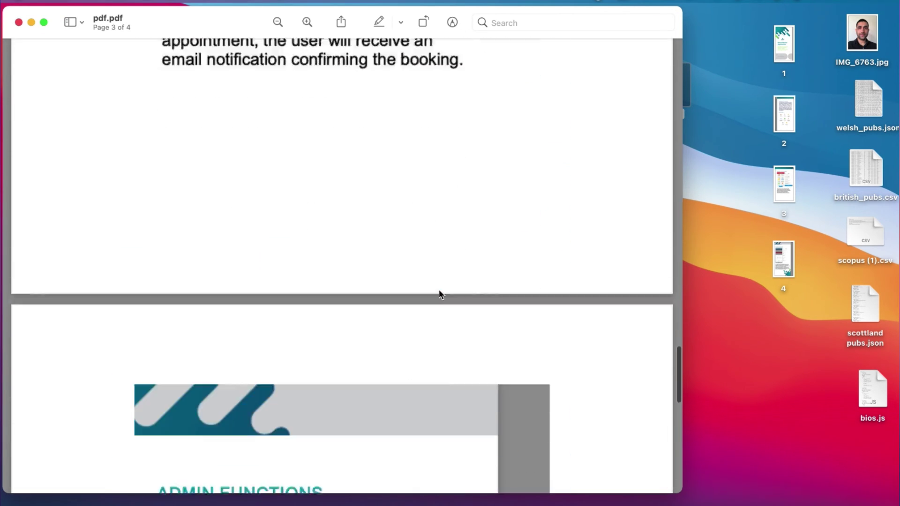
{"action": "scroll", "coordinate": [440, 292], "scroll_direction": "down", "scroll_amount": 3}
{"action": "scroll", "coordinate": [440, 292], "scroll_direction": "up", "scroll_amount": 20}
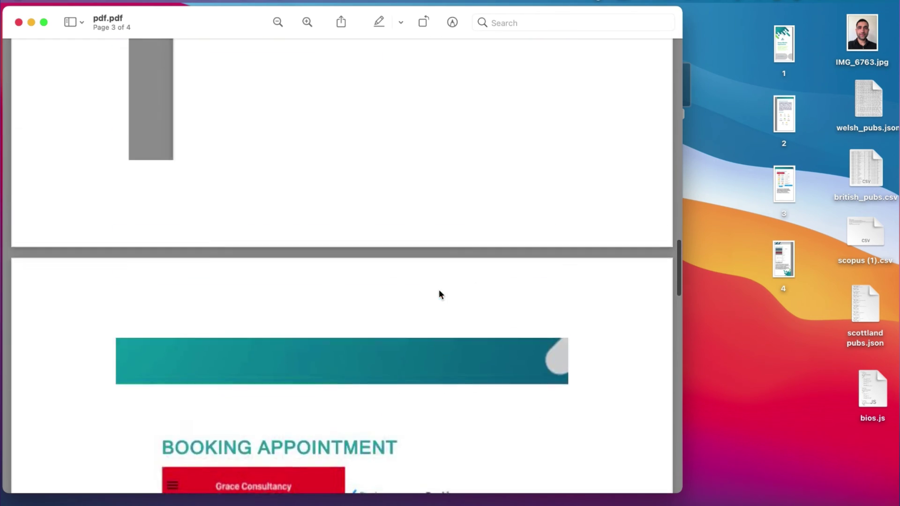
{"action": "scroll", "coordinate": [439, 289], "scroll_direction": "up", "scroll_amount": 10}
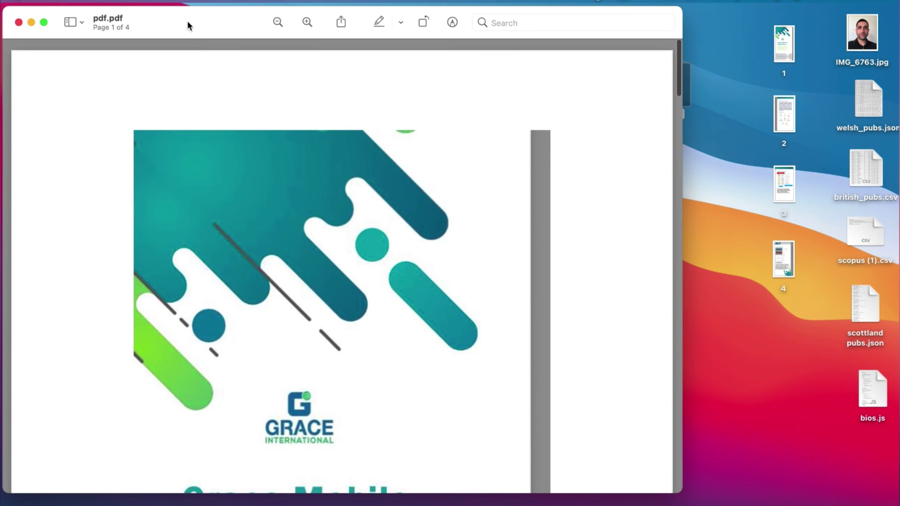
{"action": "left_click_drag", "start_coordinate": [187, 20], "coordinate": [241, 21]}
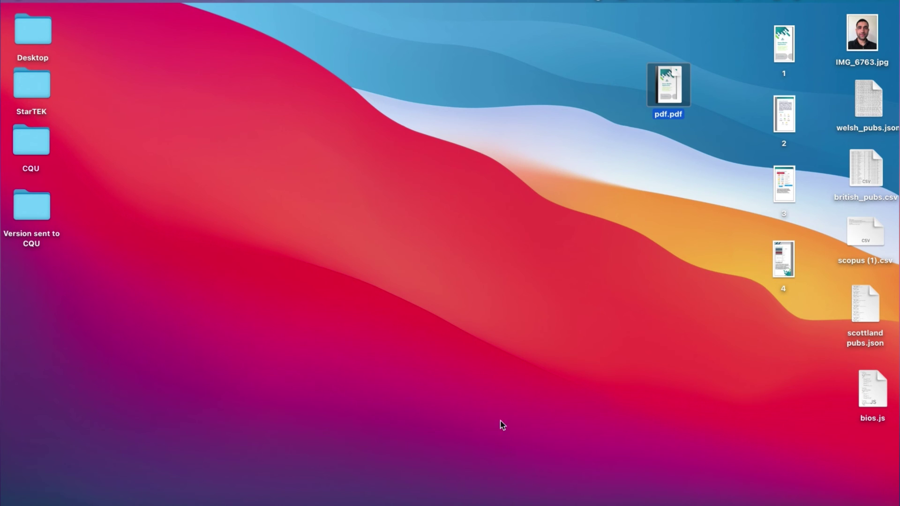
Return to the Finder desktop showing pdf.pdf beside brochure files 1 to 4
{"action": "mouse_move", "coordinate": [666, 93]}
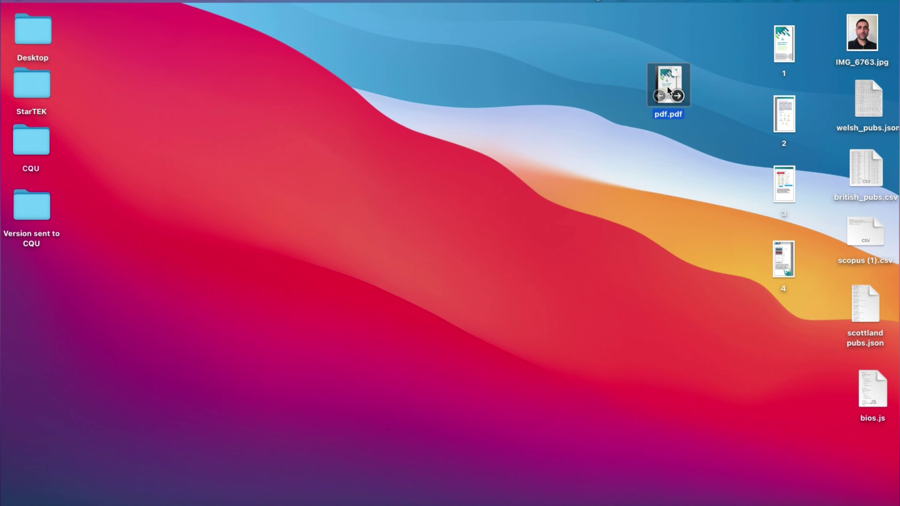